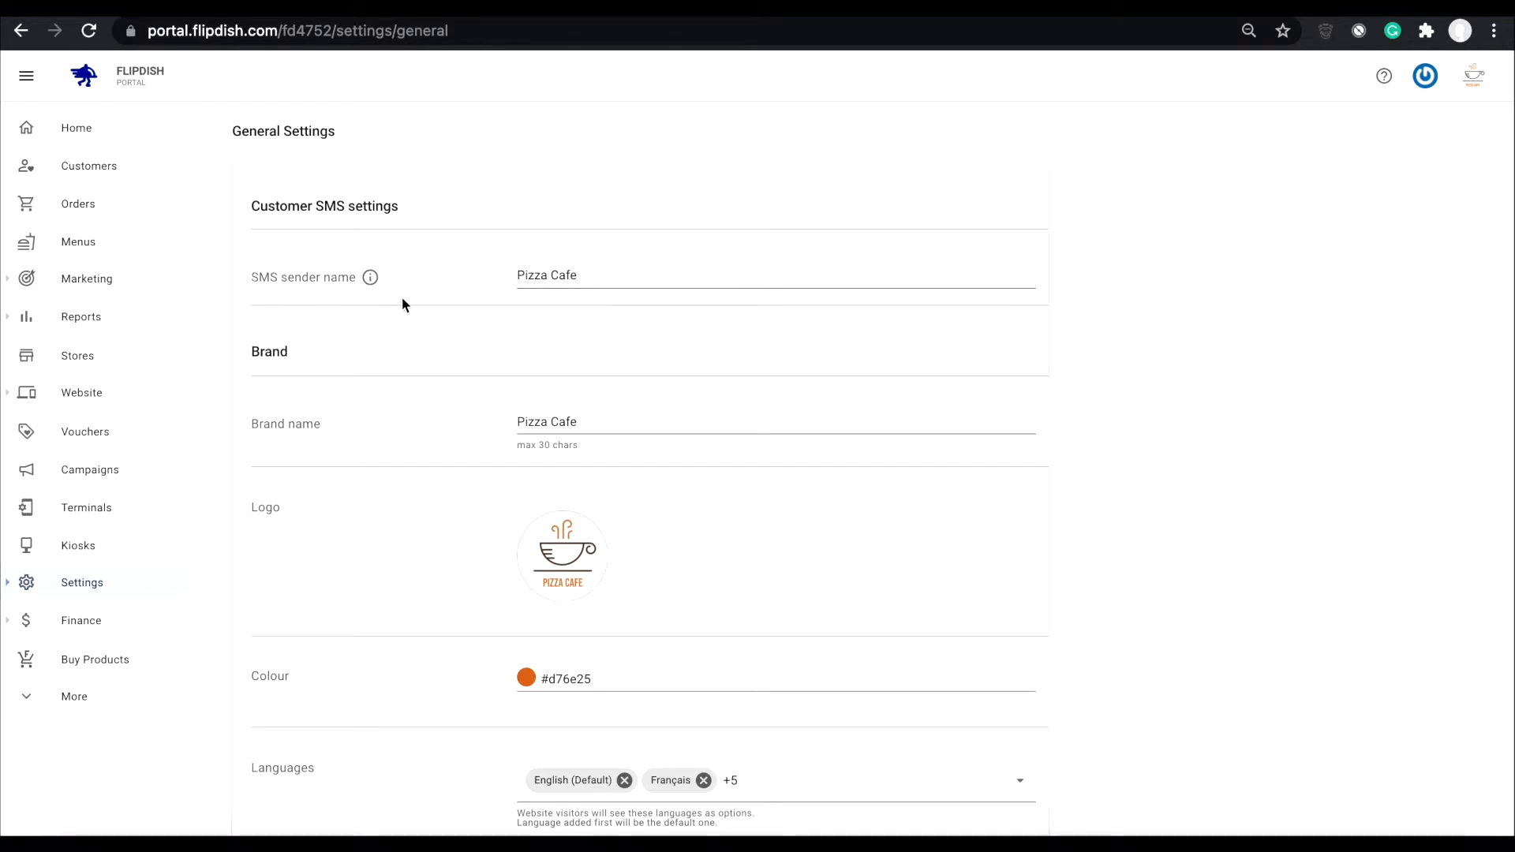
- Examine the SMS sender name info, the logo upload dialog and the brand colour picker in the general settings
mouse_move(371, 278)
left_click(550, 570)
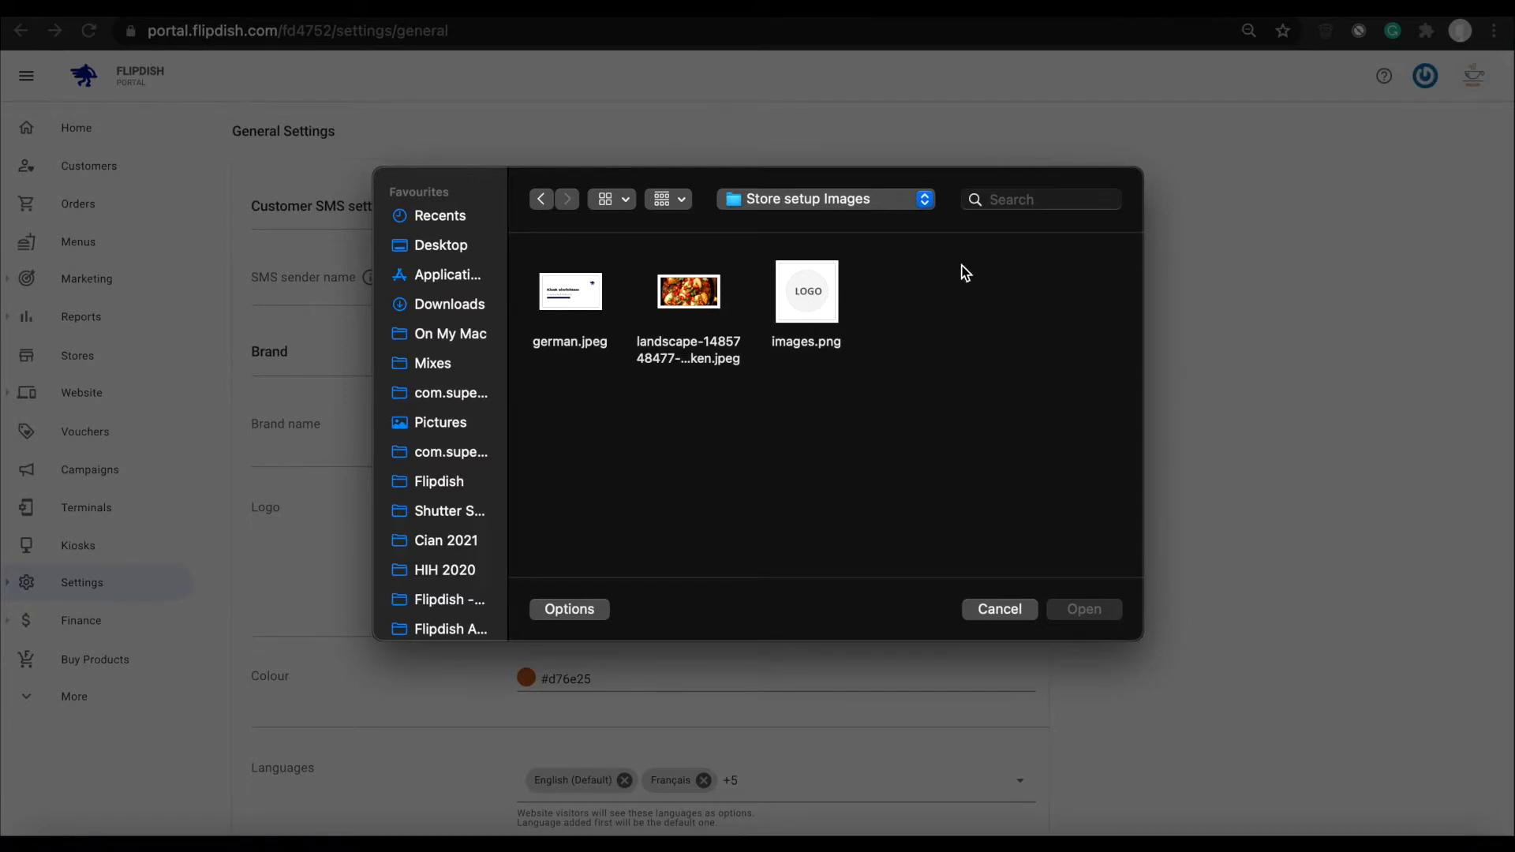
left_click(989, 613)
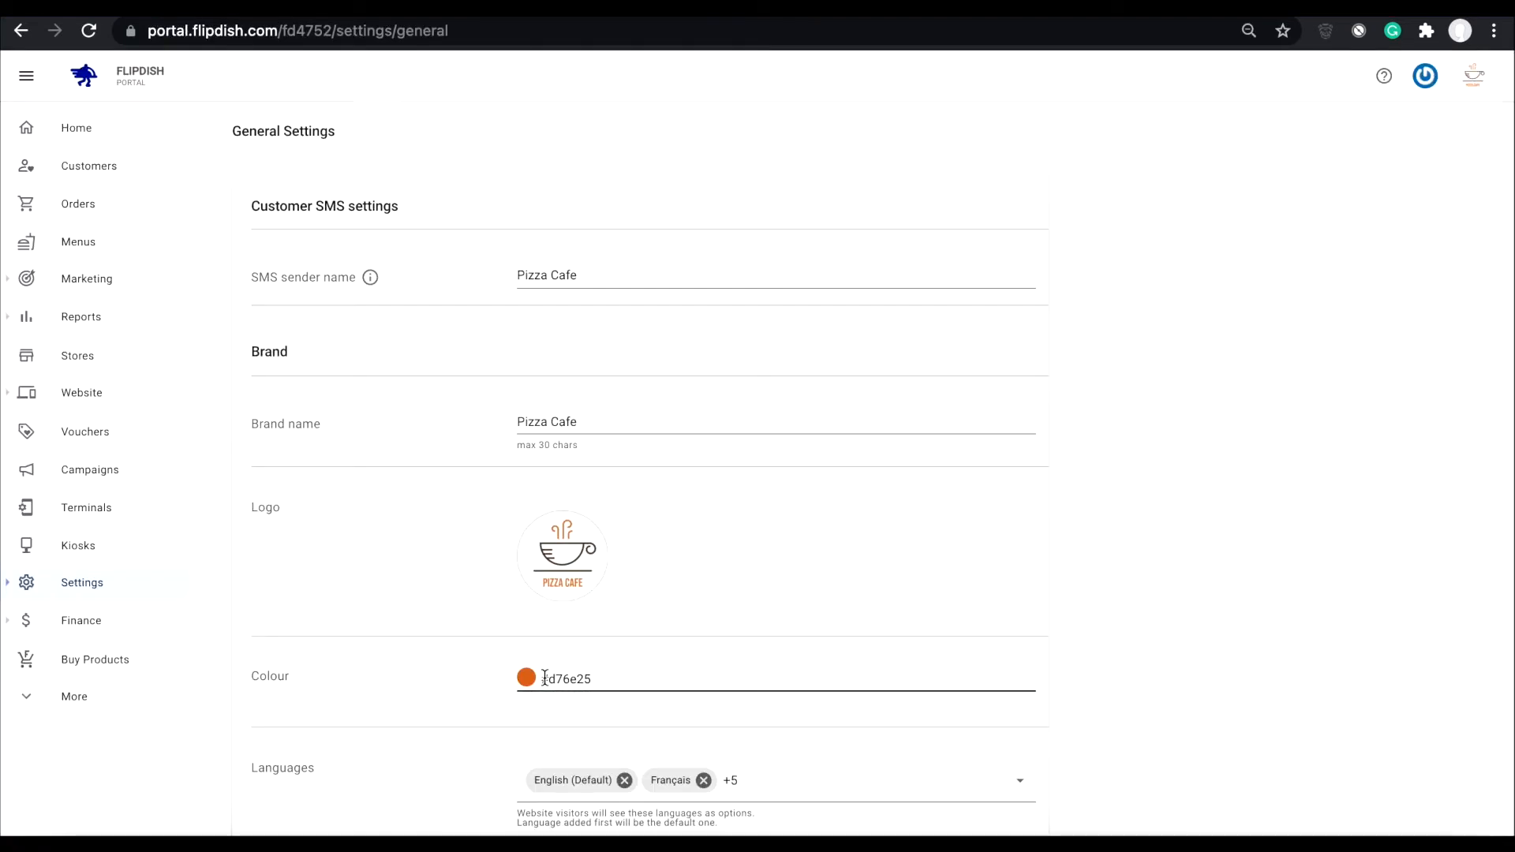
left_click(597, 680)
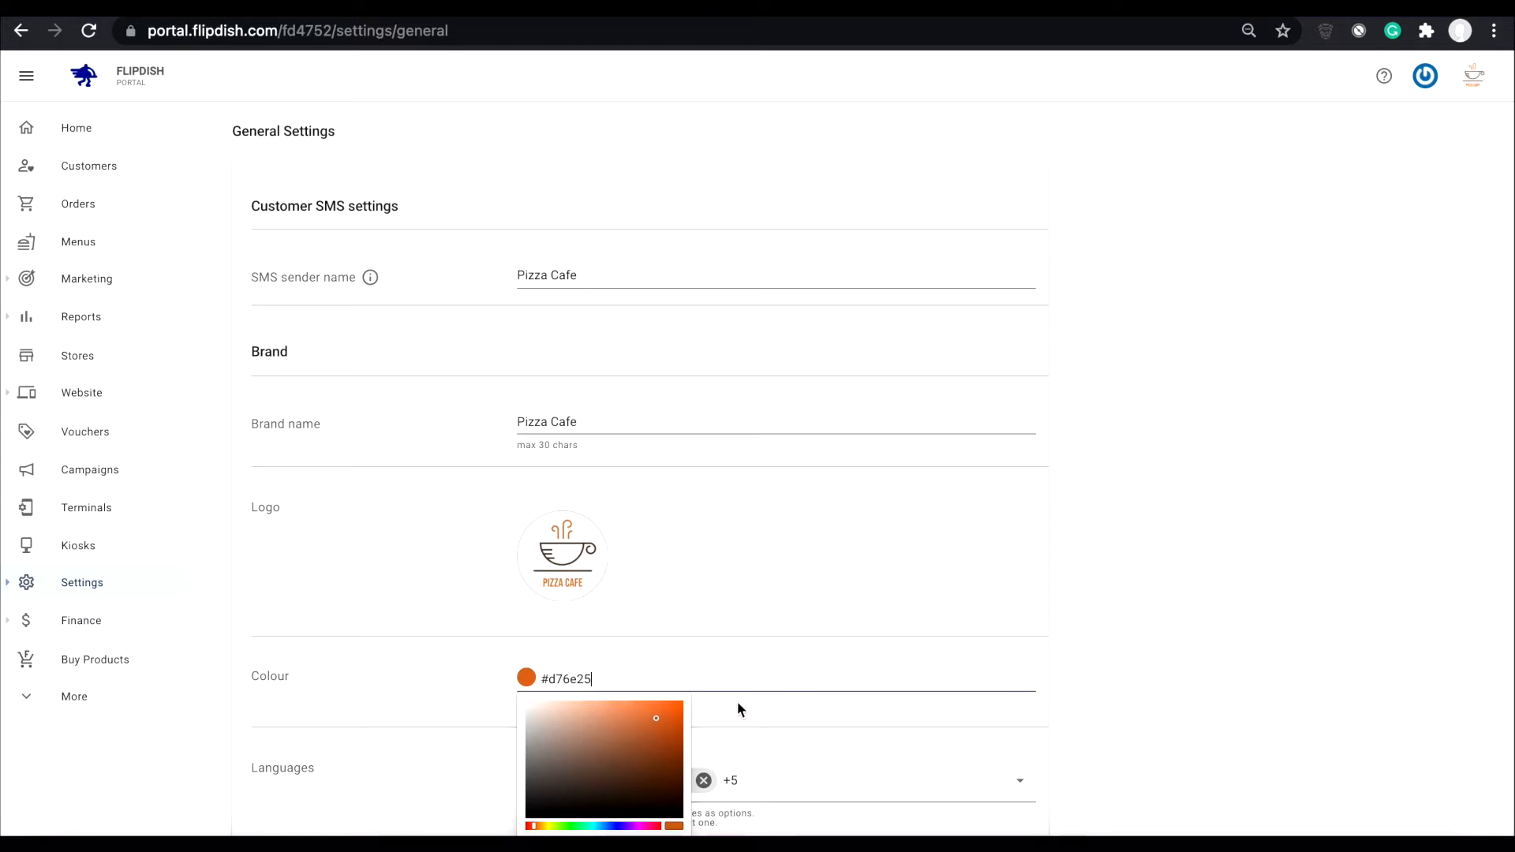
left_click(1056, 710)
- Examine the language options and the store type options of the brand, keeping the store type as Restaurant
scroll(1056, 710, "down", 3)
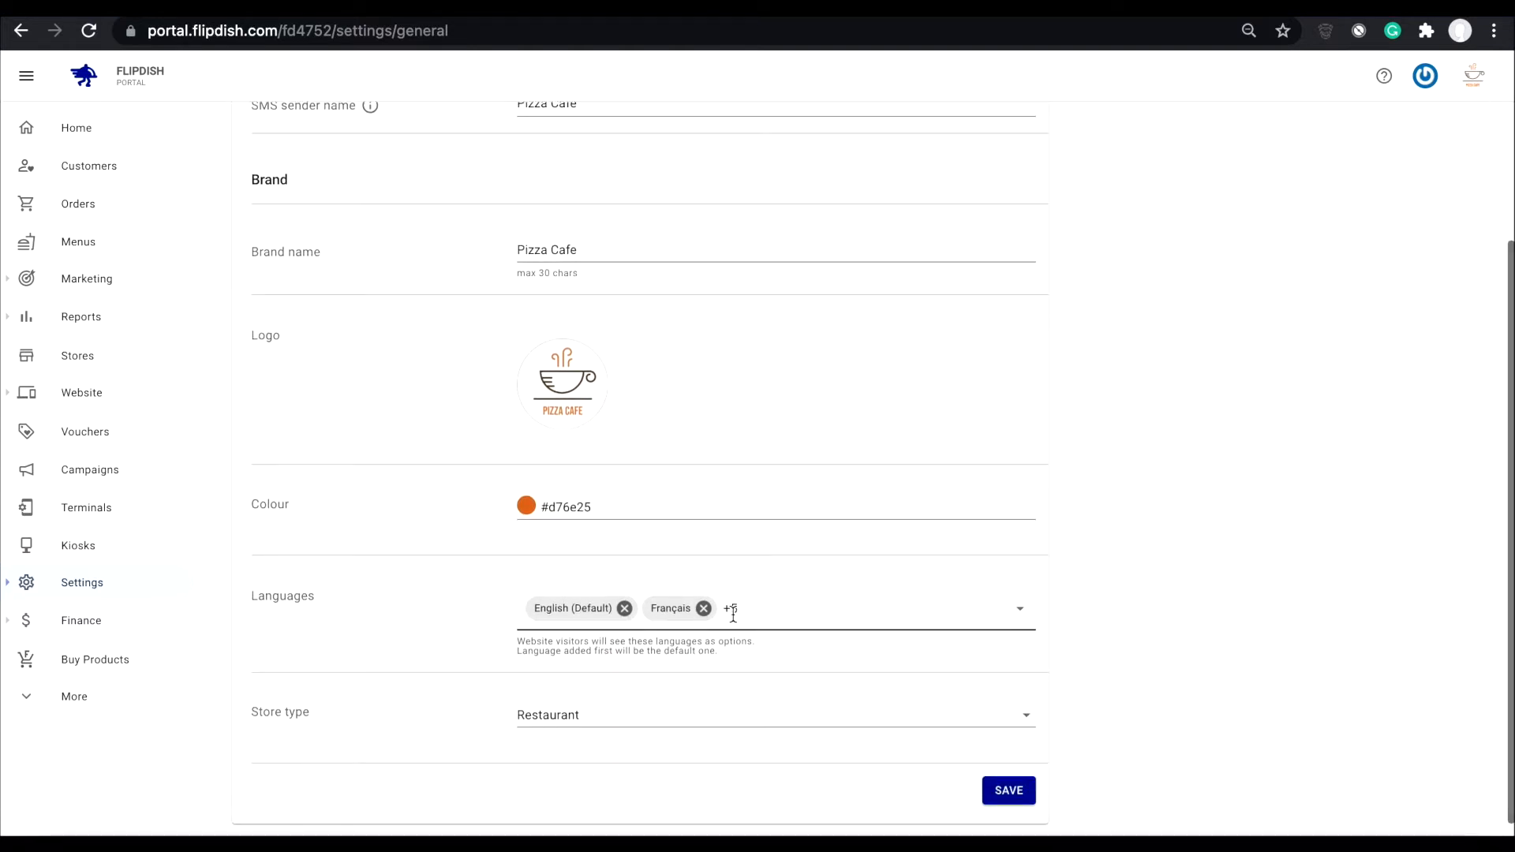
left_click(816, 609)
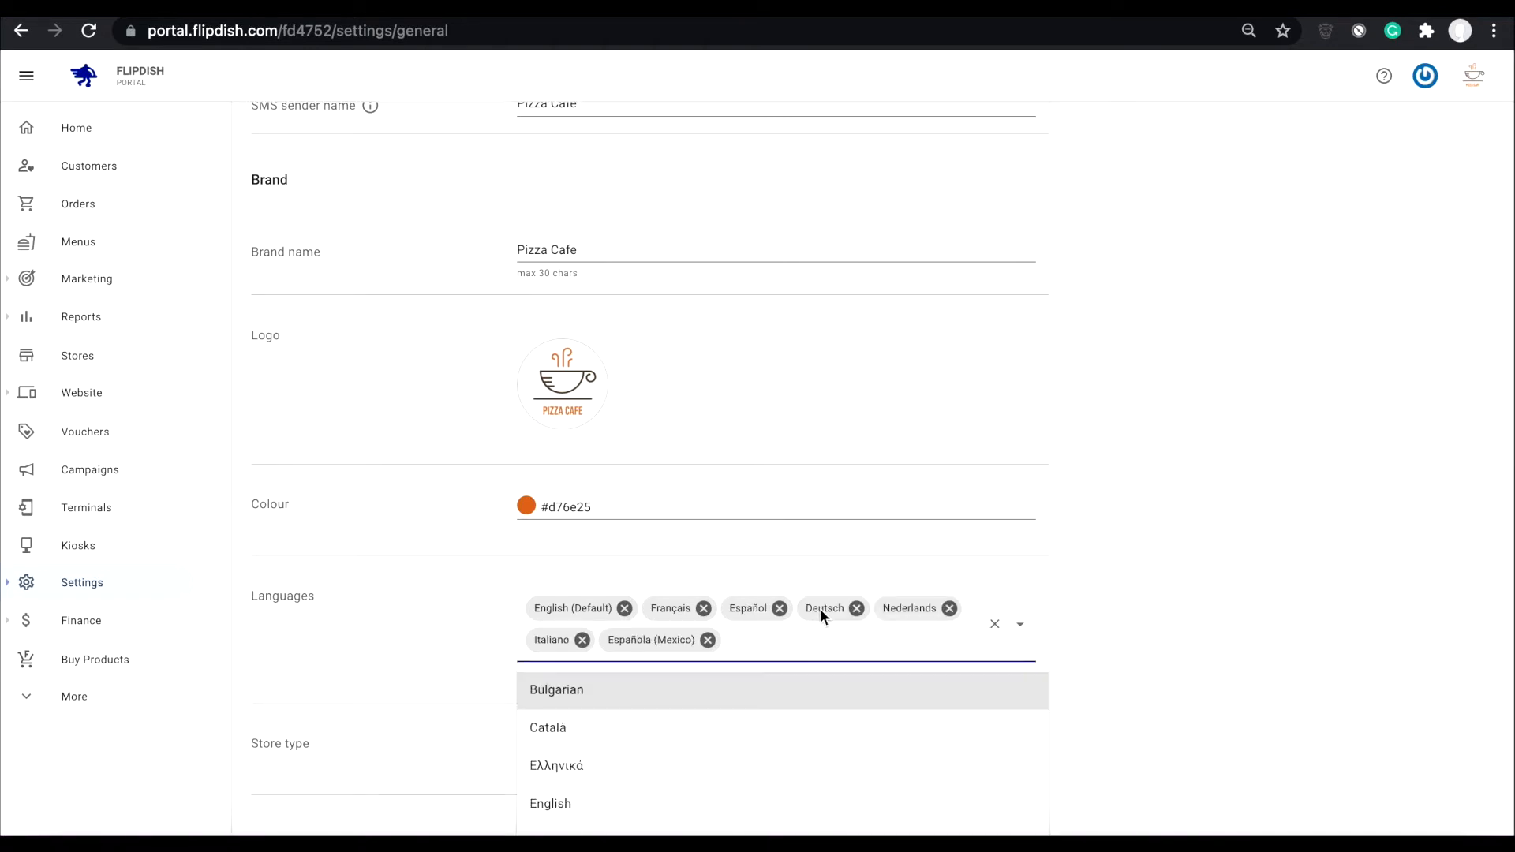
left_click(475, 641)
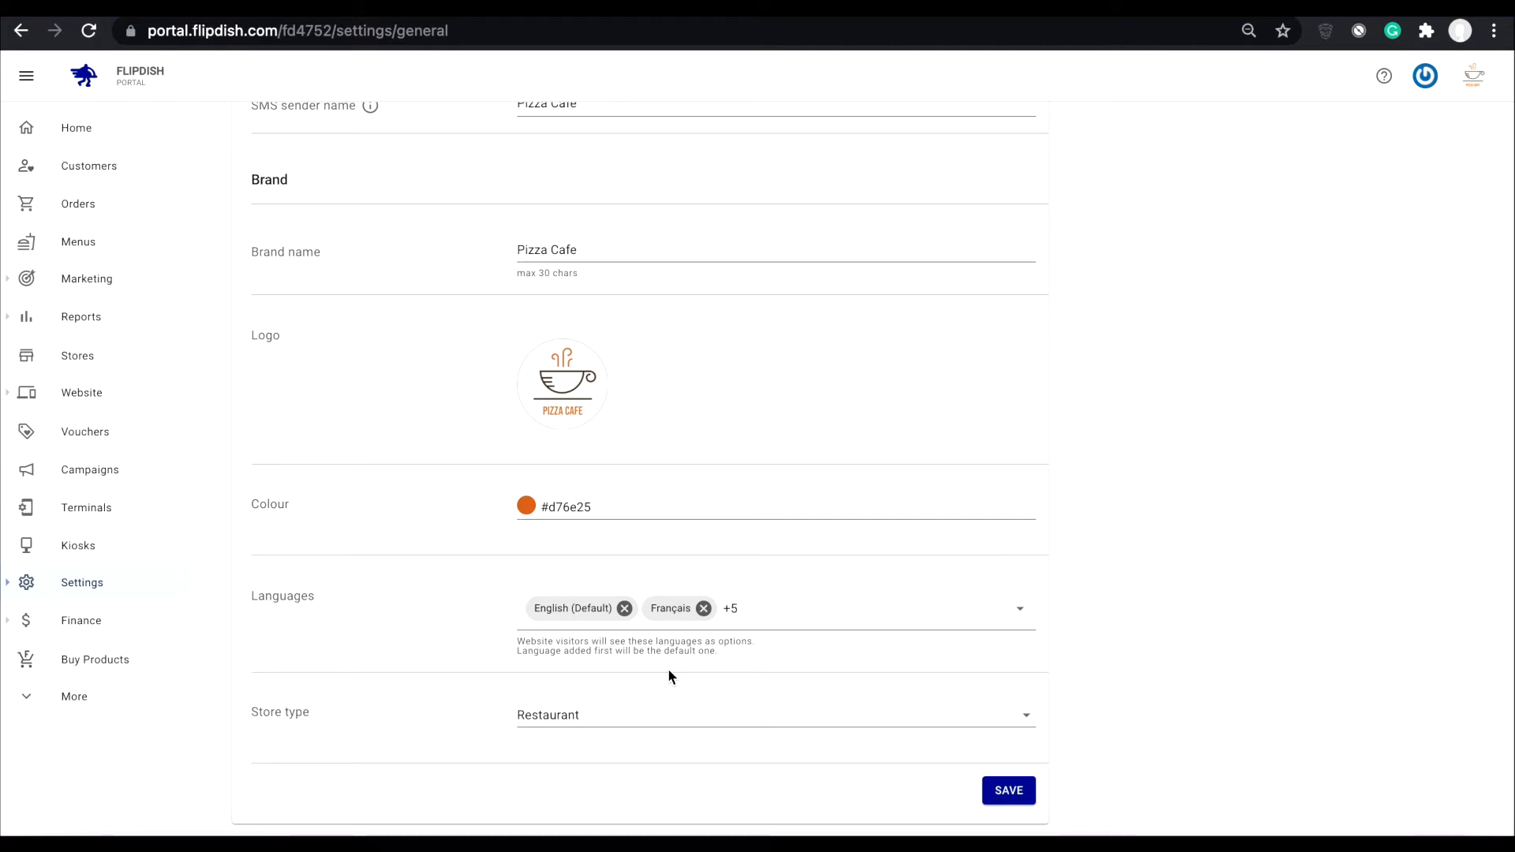
left_click(645, 719)
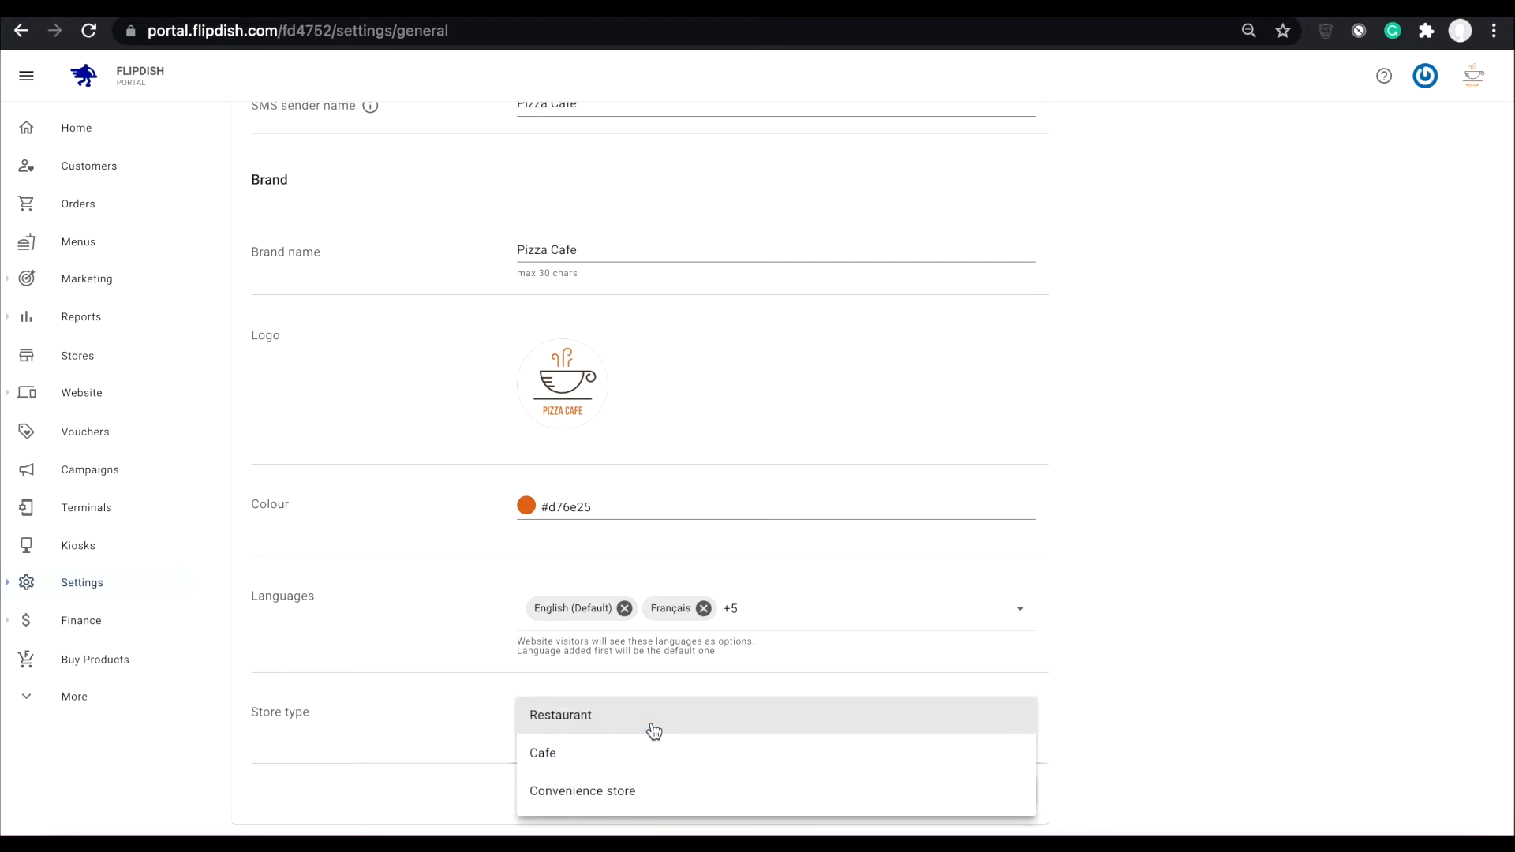
left_click(569, 721)
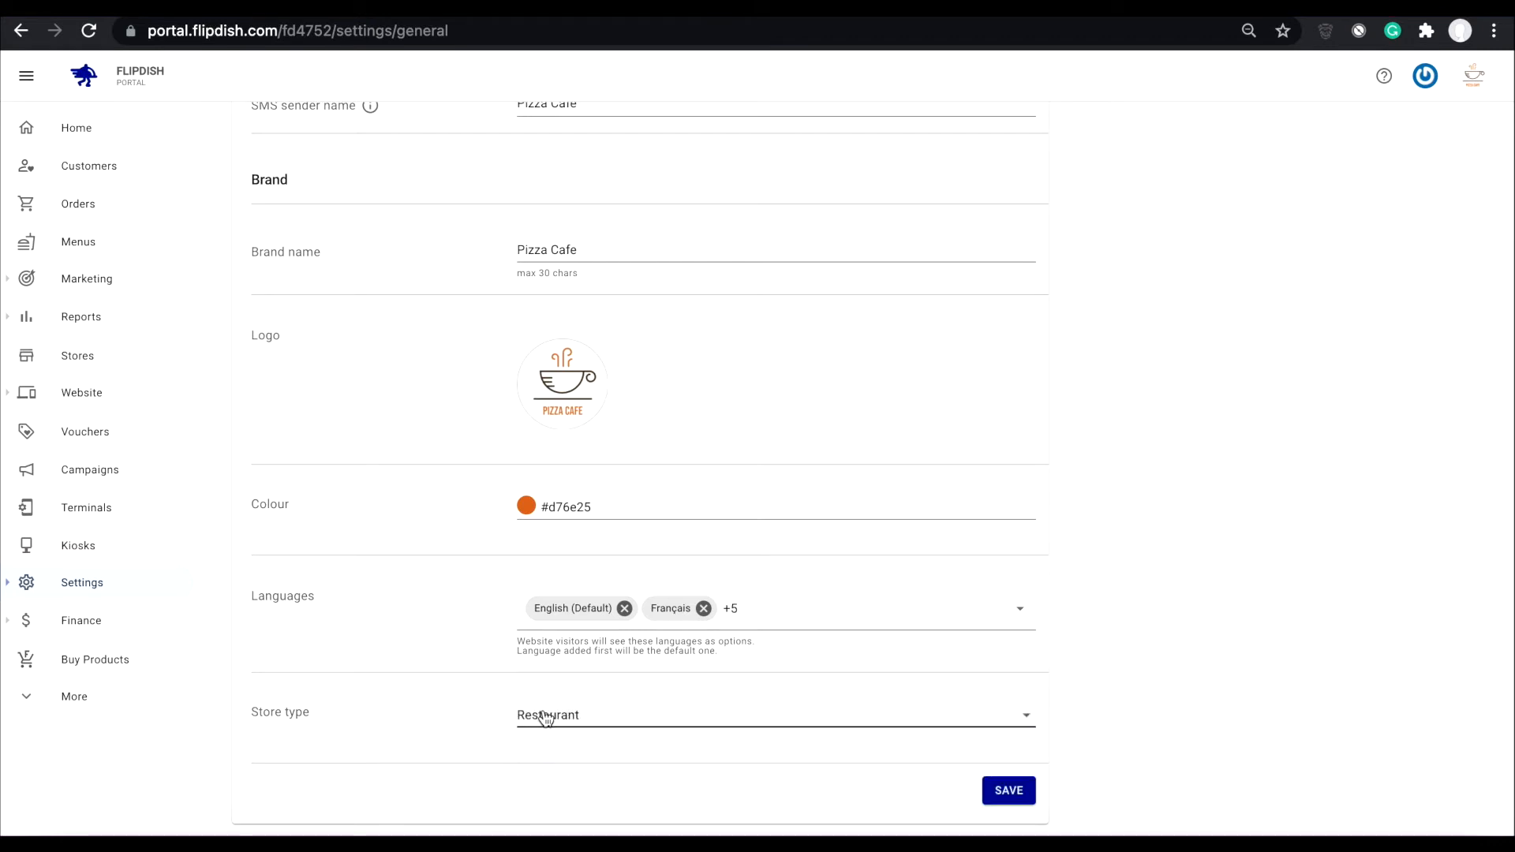
left_click(737, 722)
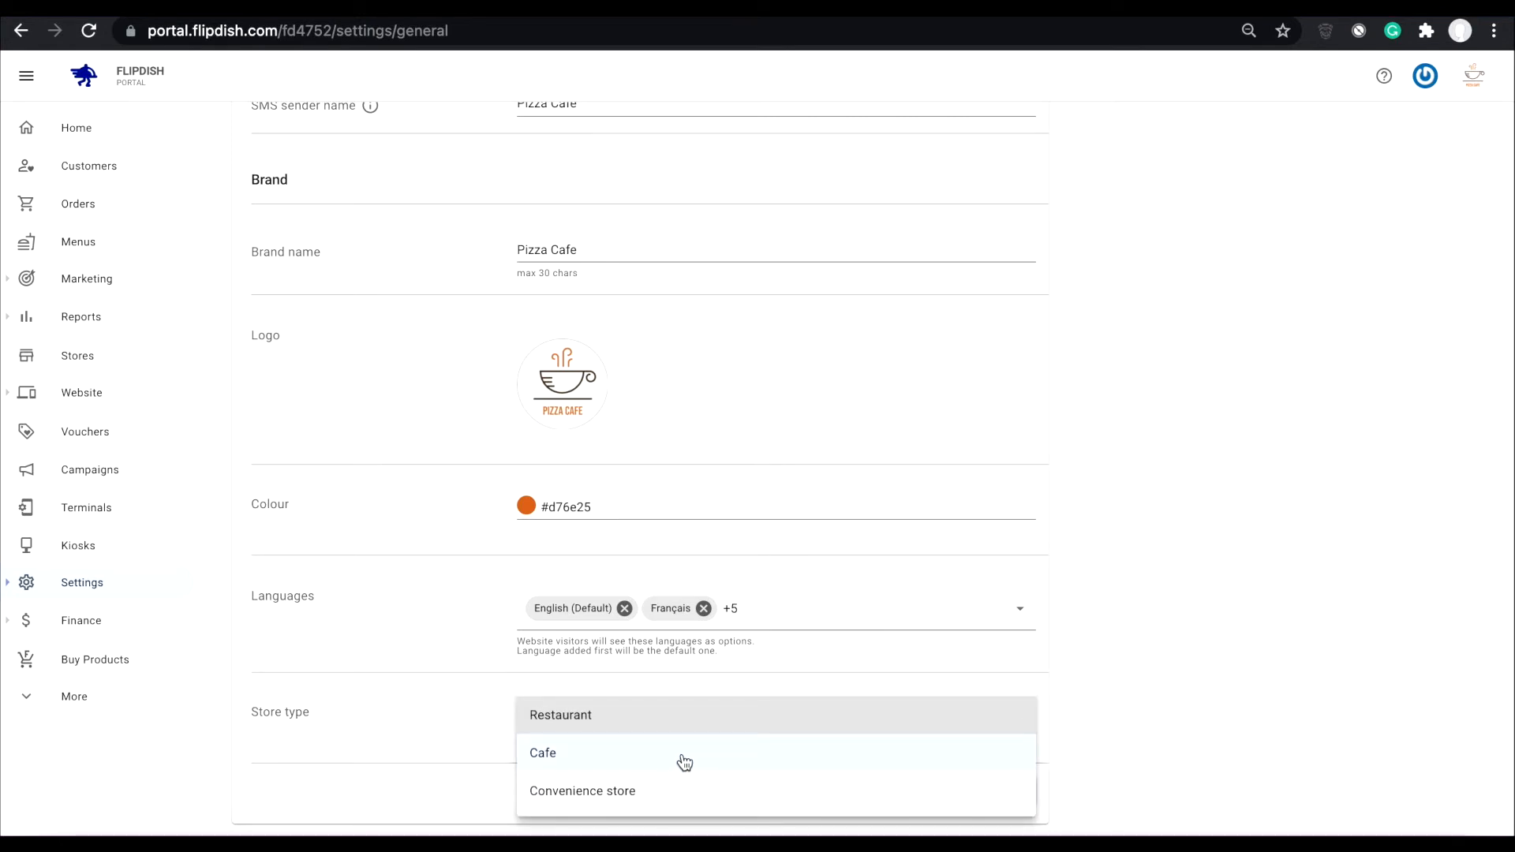
left_click(458, 712)
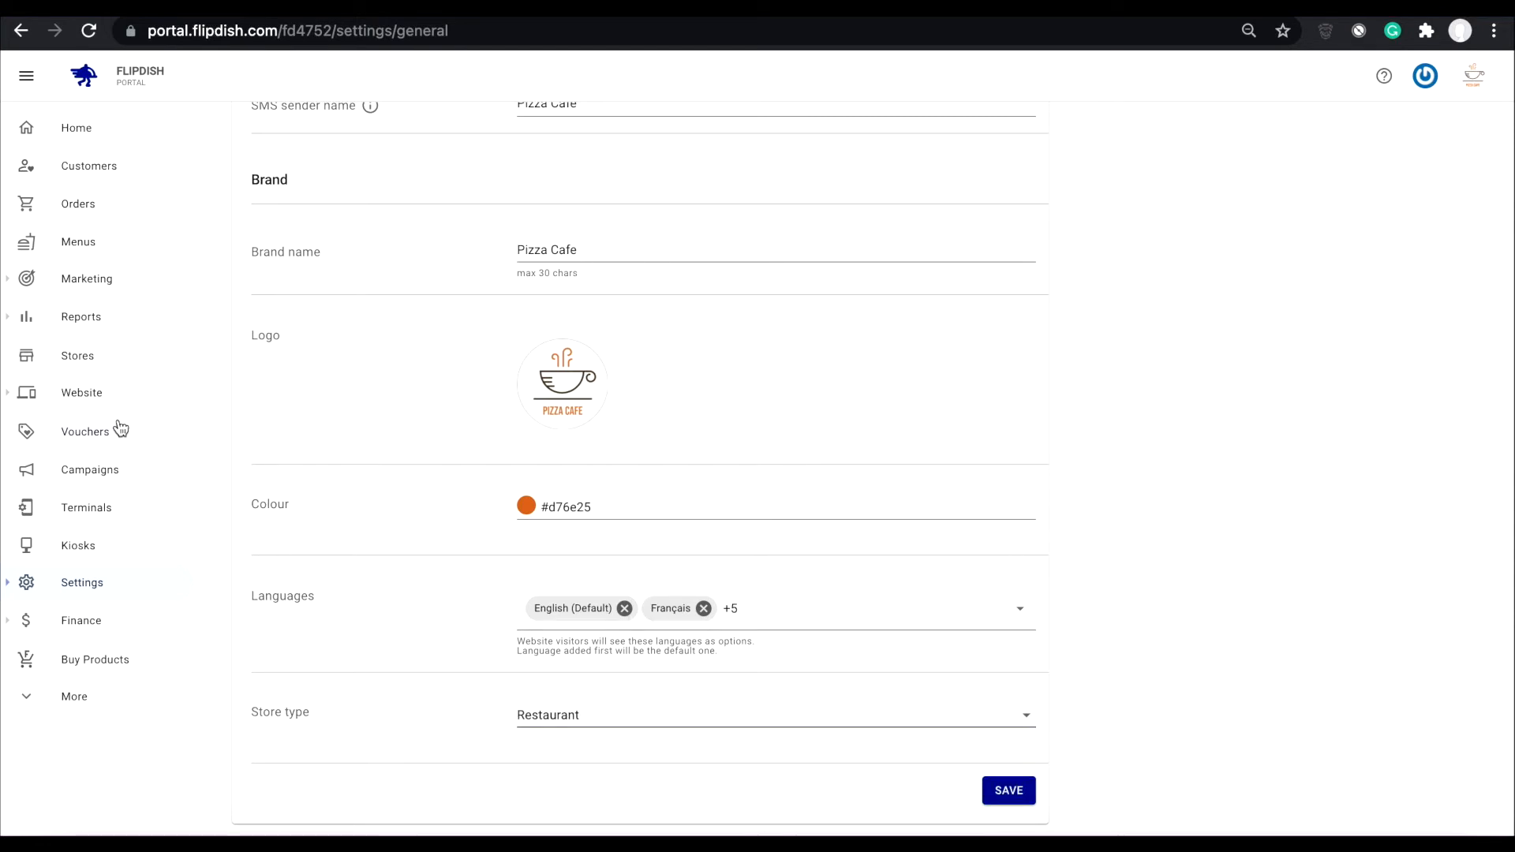
- Open the live website editor and switch the website preview language to English
left_click(72, 397)
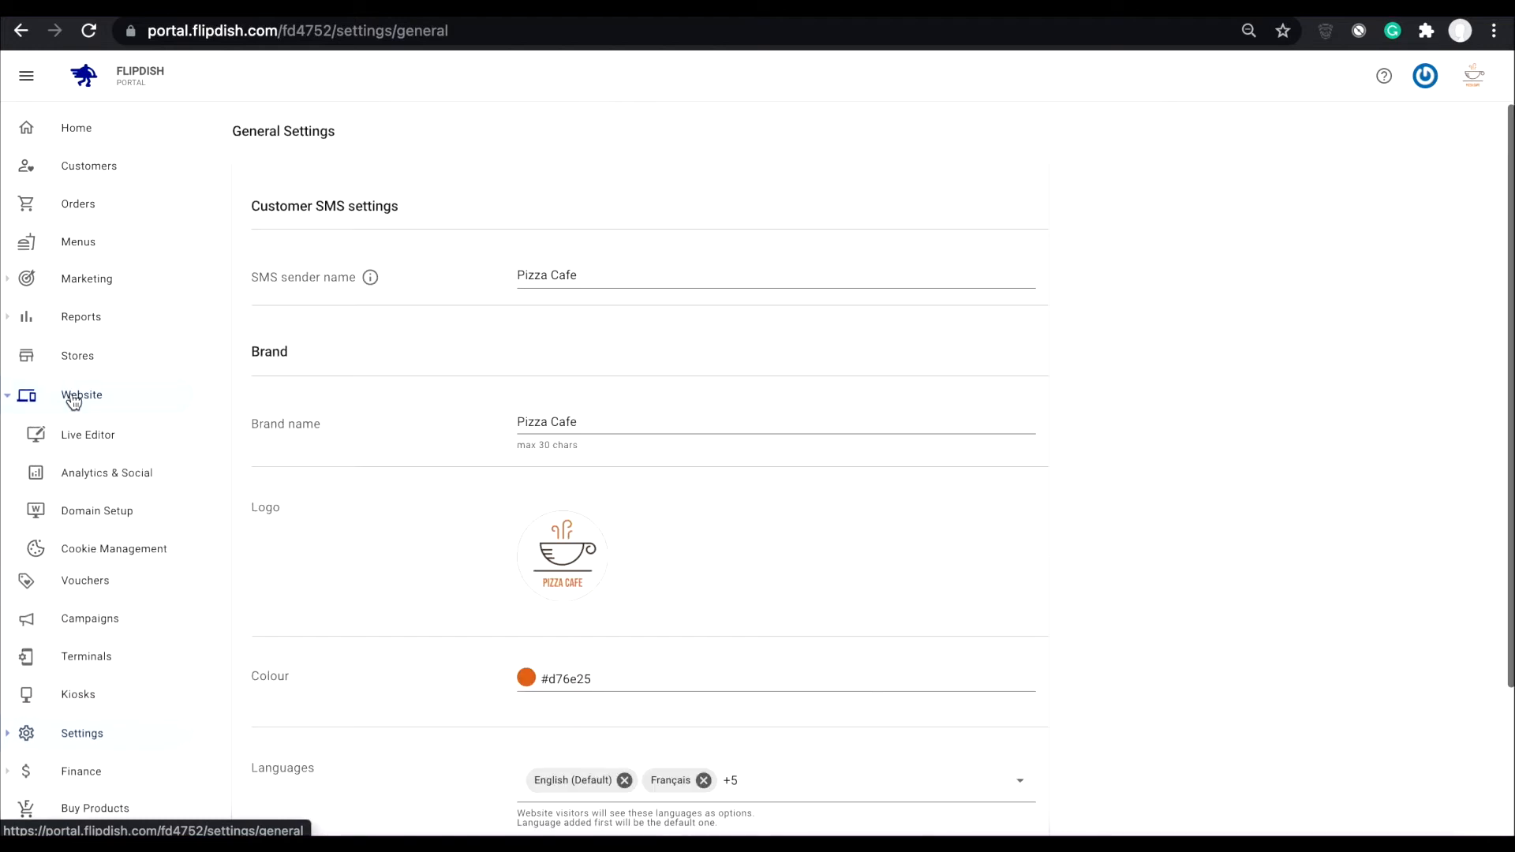
left_click(85, 442)
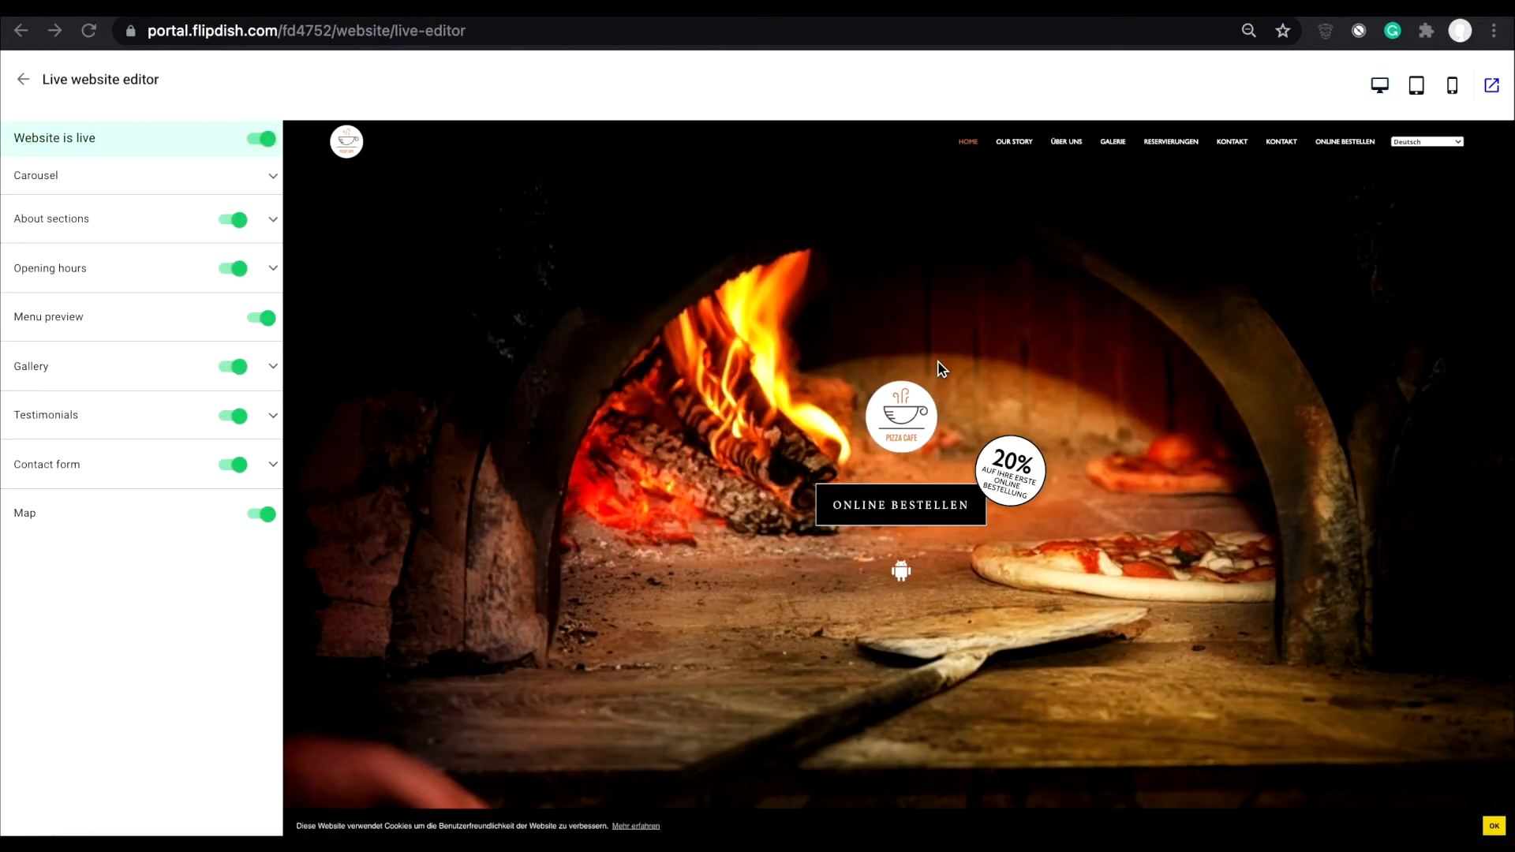
left_click(1458, 143)
left_click(1434, 162)
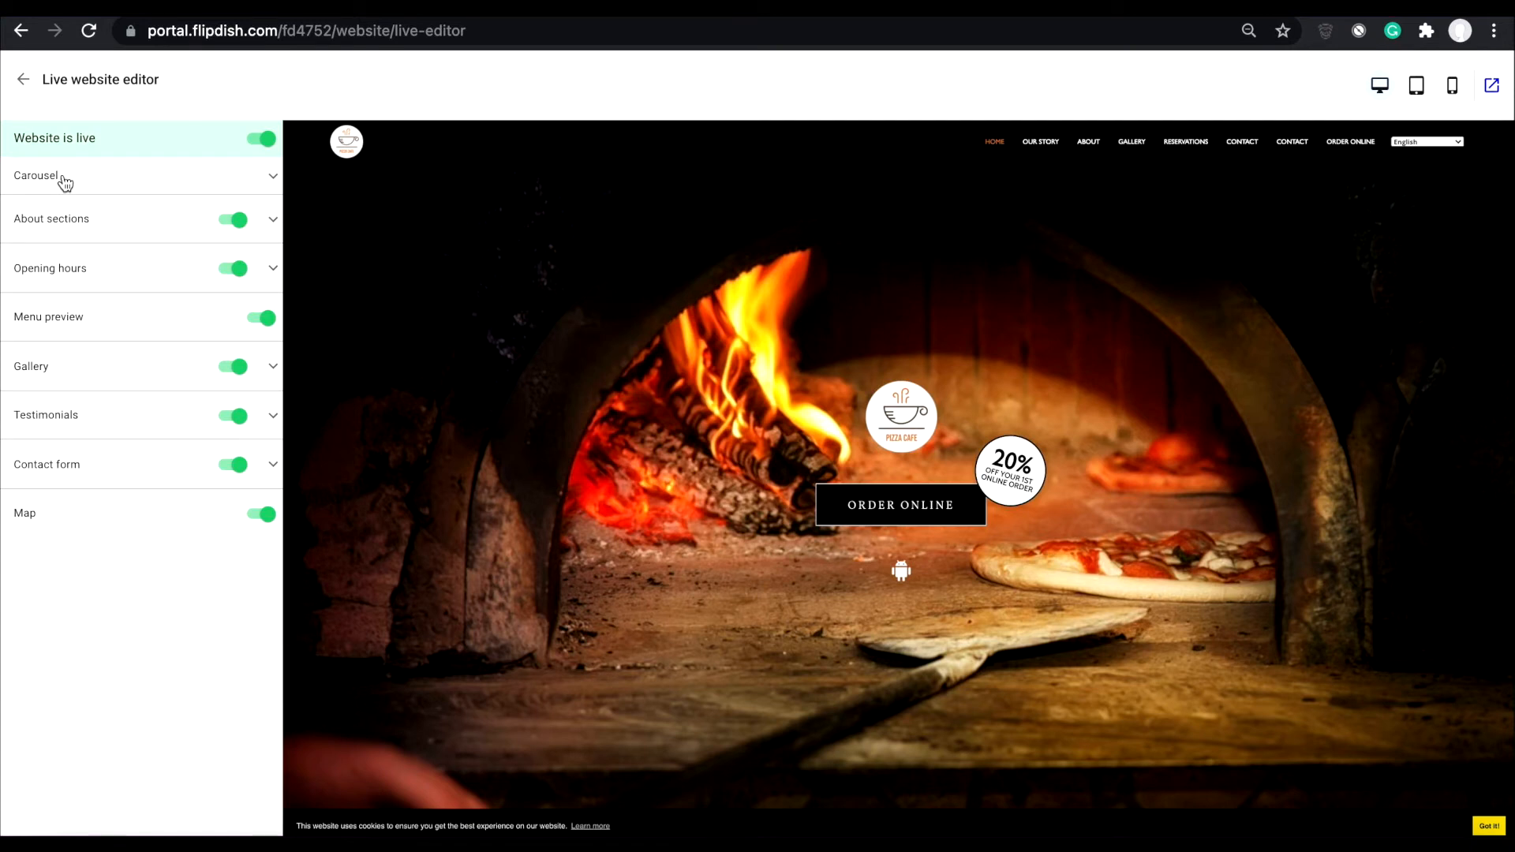
- Add the landscape JPEG food photo from the Store setup Images folder to the website carousel and save it
left_click(271, 180)
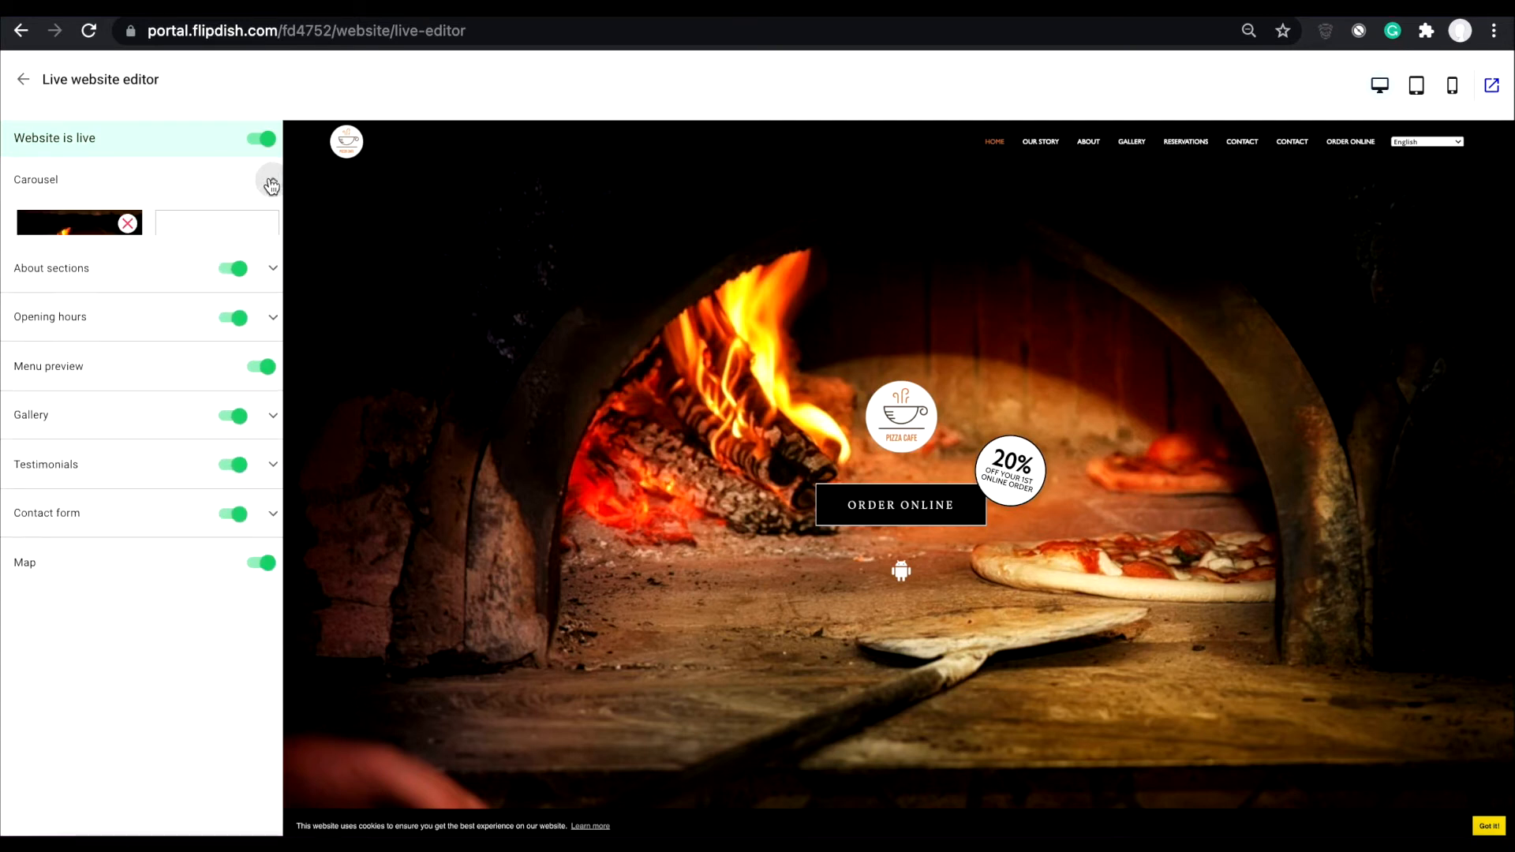
scroll(574, 318, "down", 4)
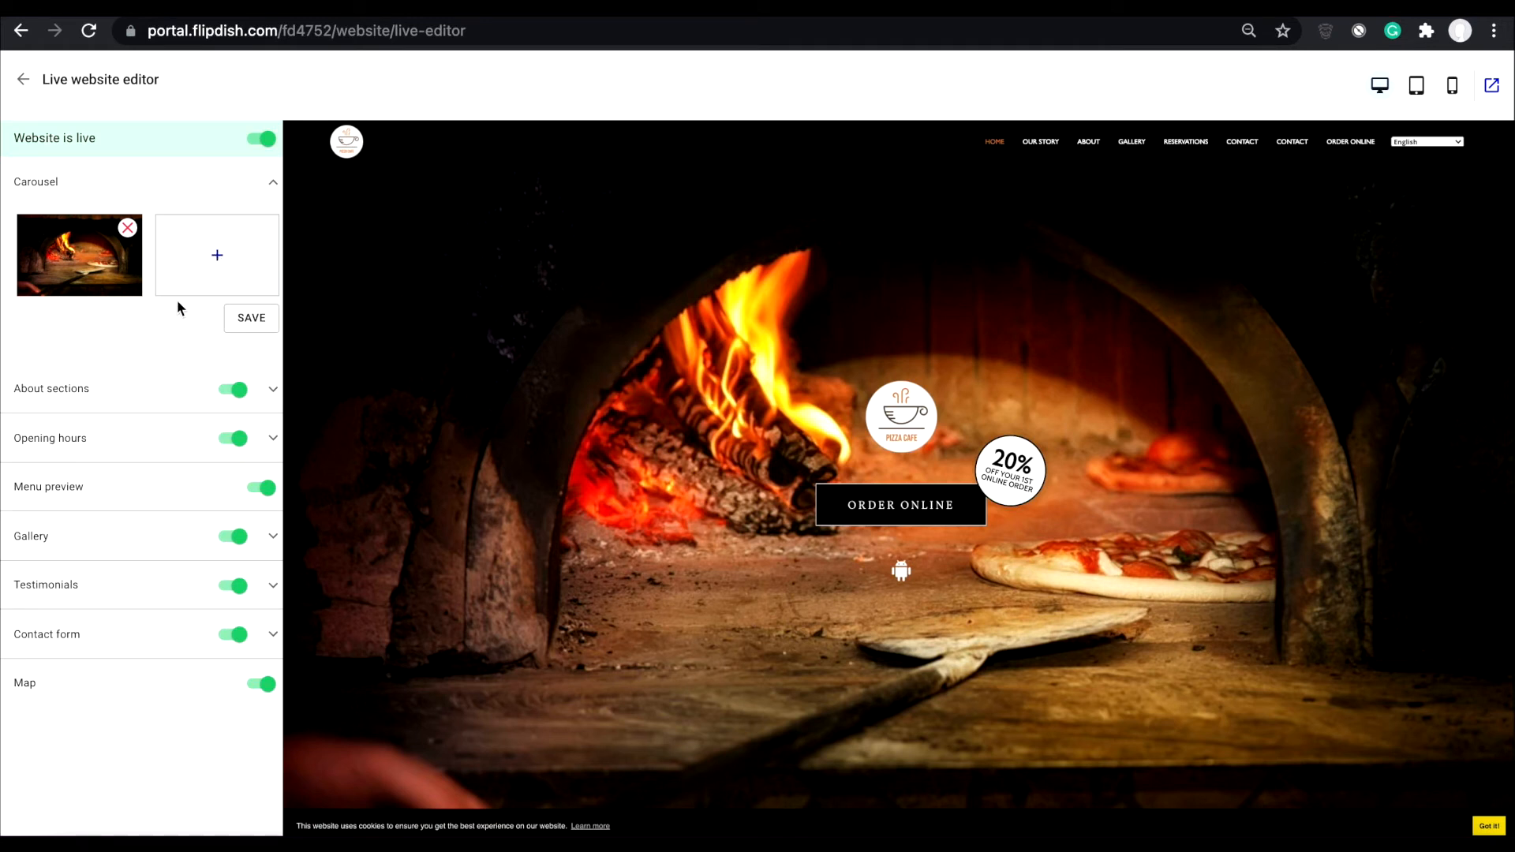
left_click(217, 261)
double_click(693, 304)
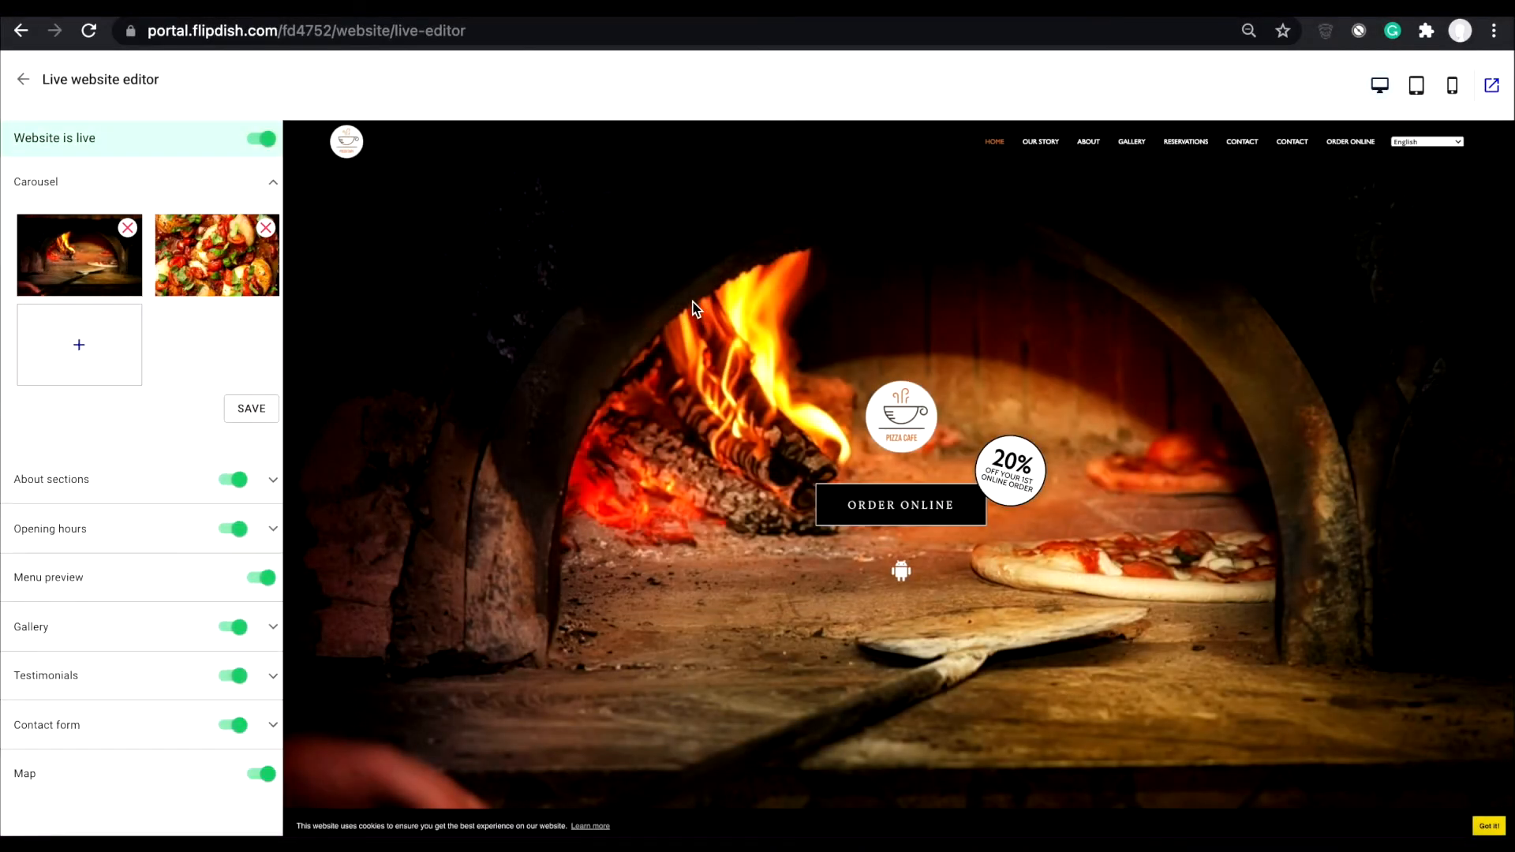
left_click(250, 411)
- Review the About sections settings, including the section title, subtitle, images and text content
left_click(179, 486)
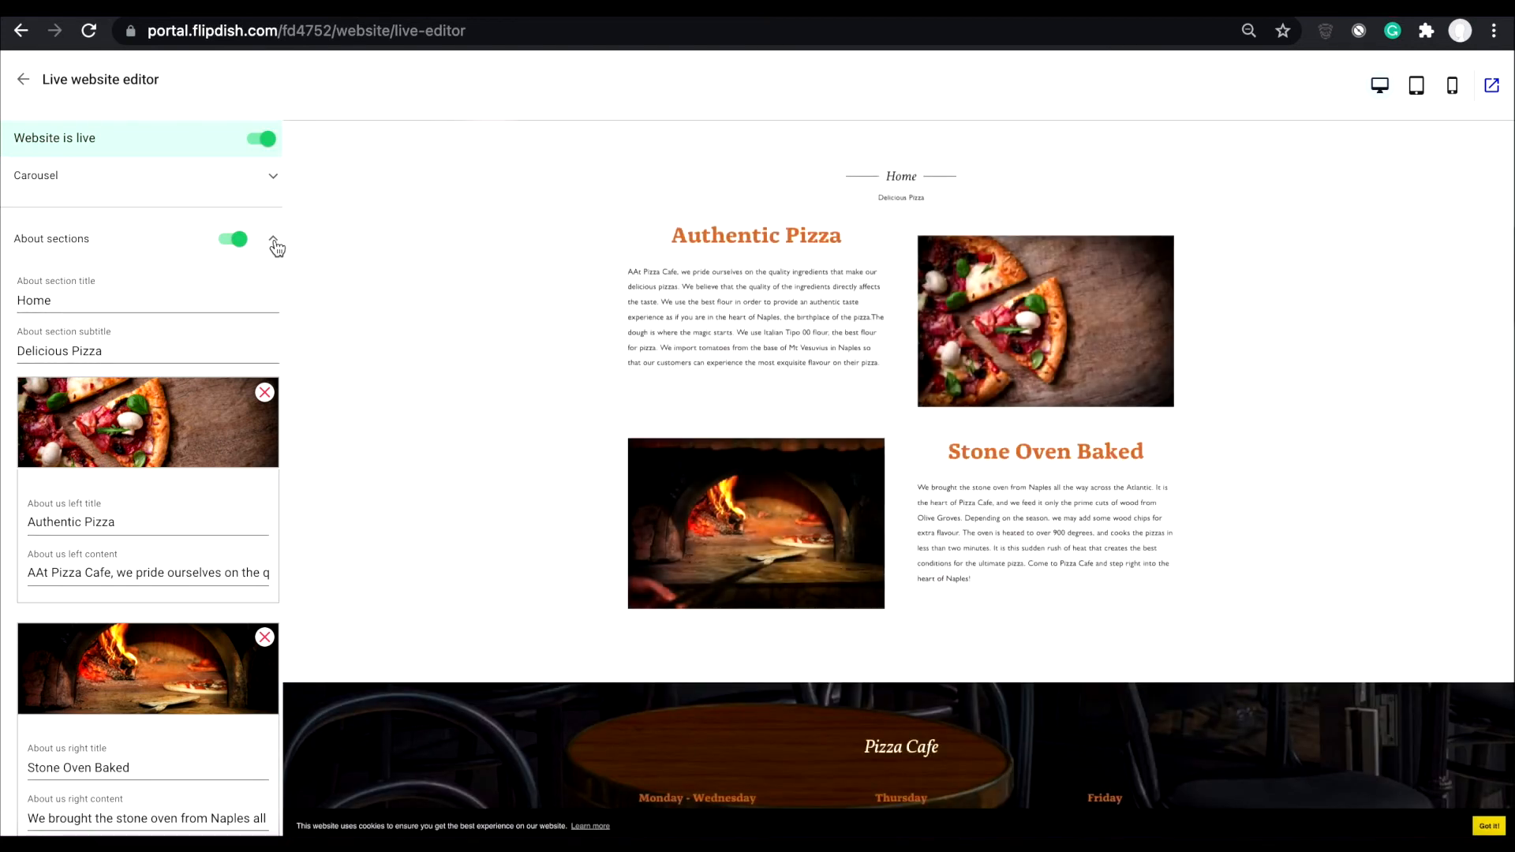
scroll(128, 471, "down", 2)
scroll(127, 471, "up", 1)
scroll(197, 317, "up", 1)
left_click(275, 237)
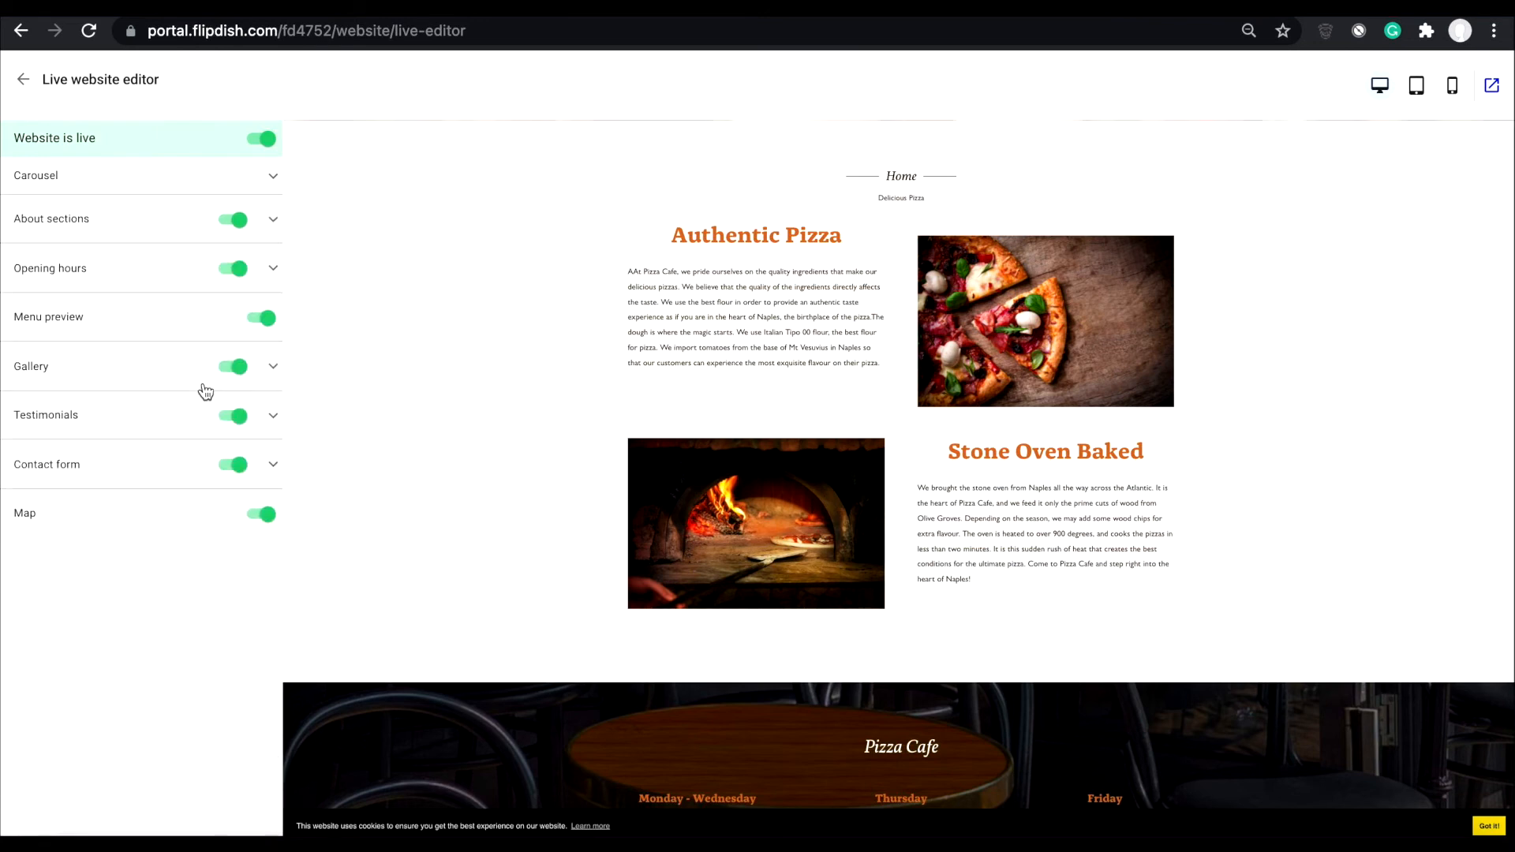
- Review the opening hours, menu preview, gallery, testimonials and contact form sections of the website
left_click(135, 270)
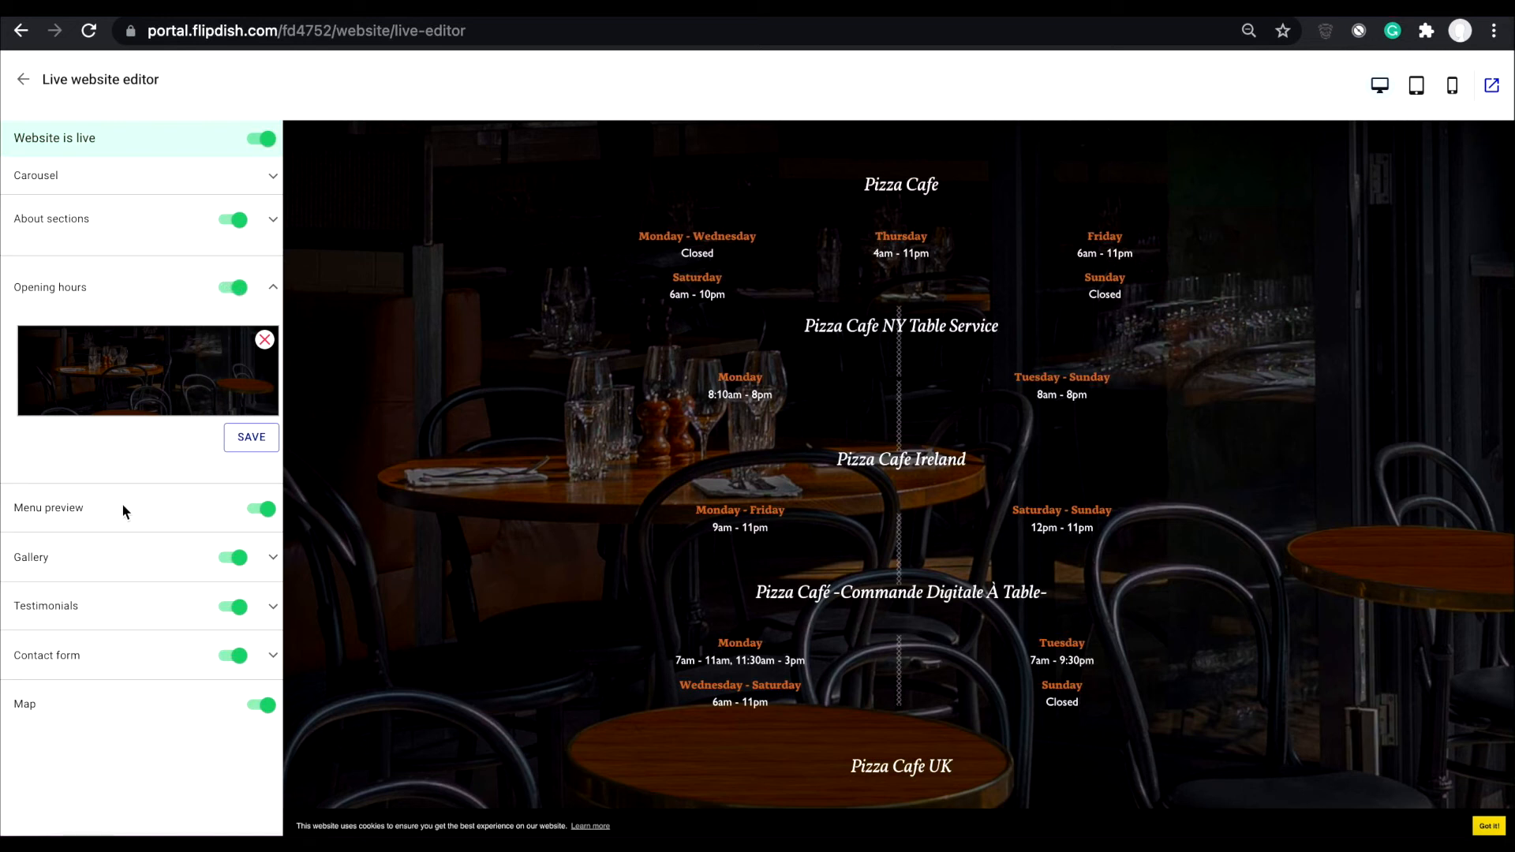
left_click(210, 510)
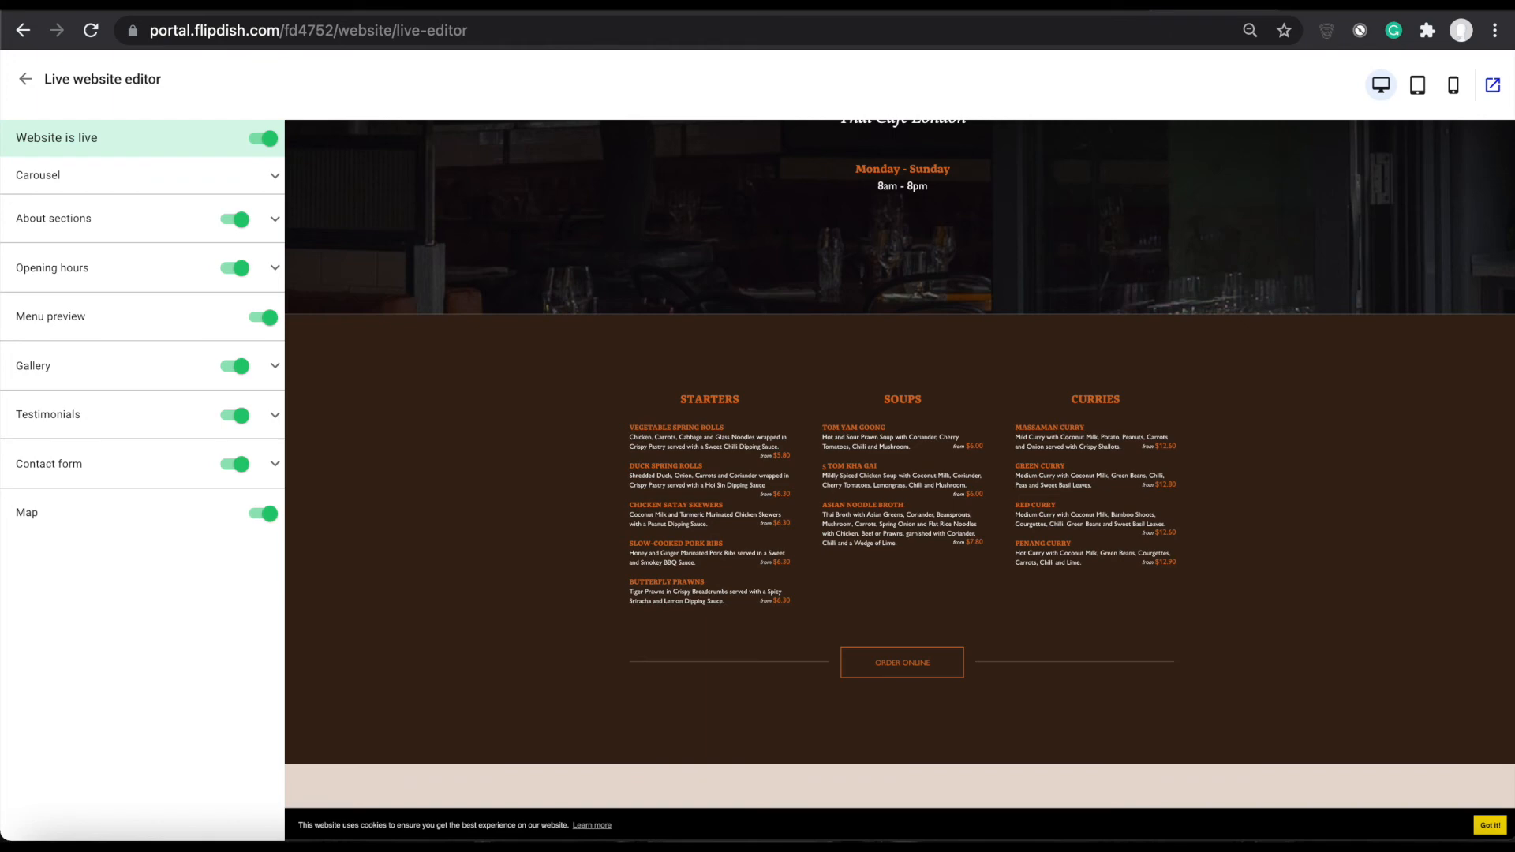
left_click(118, 365)
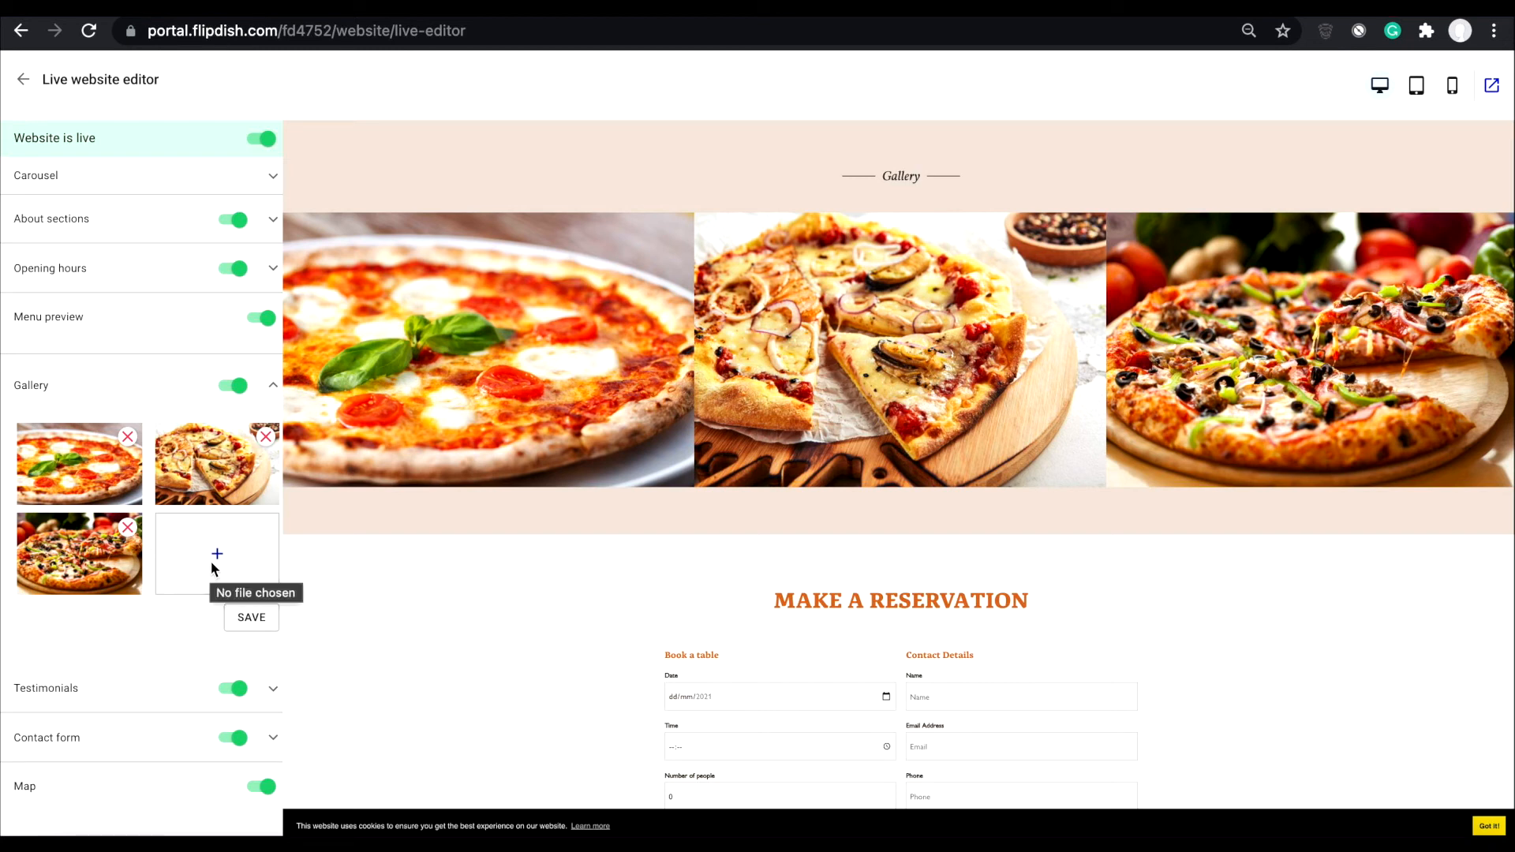
left_click(108, 702)
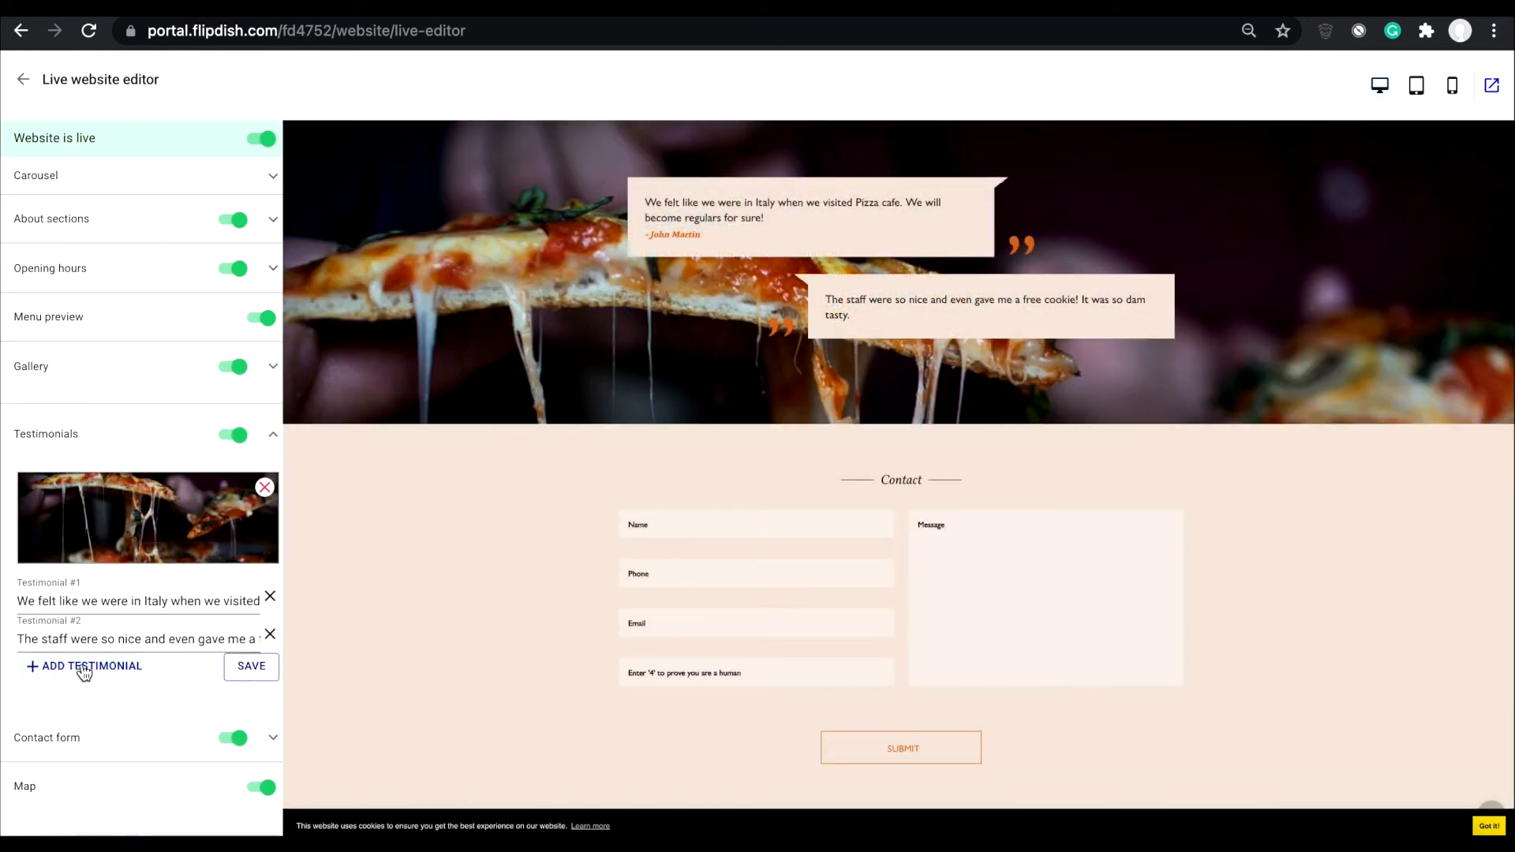
left_click(140, 746)
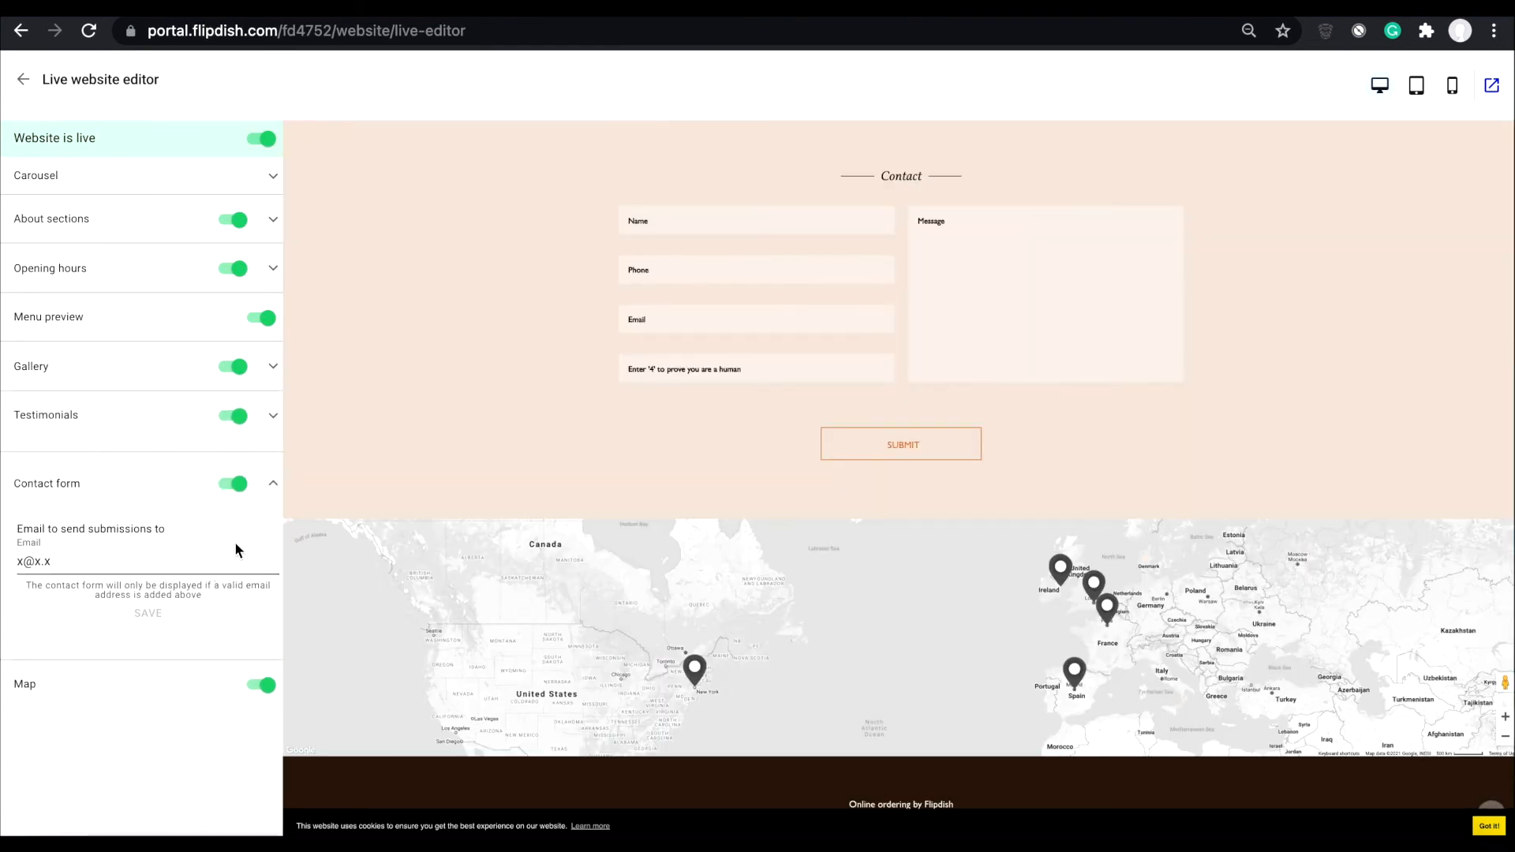